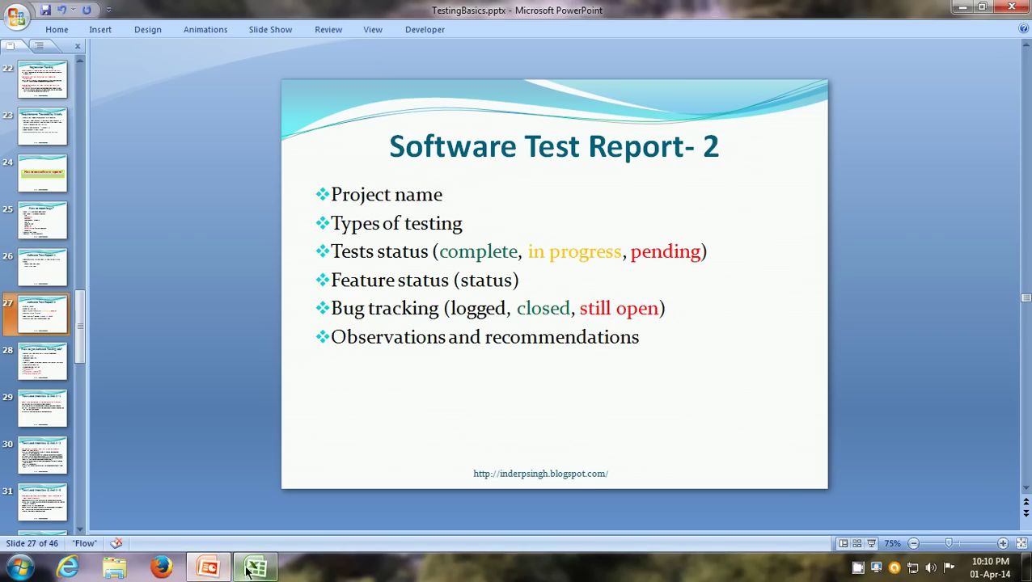
Step: Switch to the StatusReport.xls test report template in Excel
left_click(250, 569)
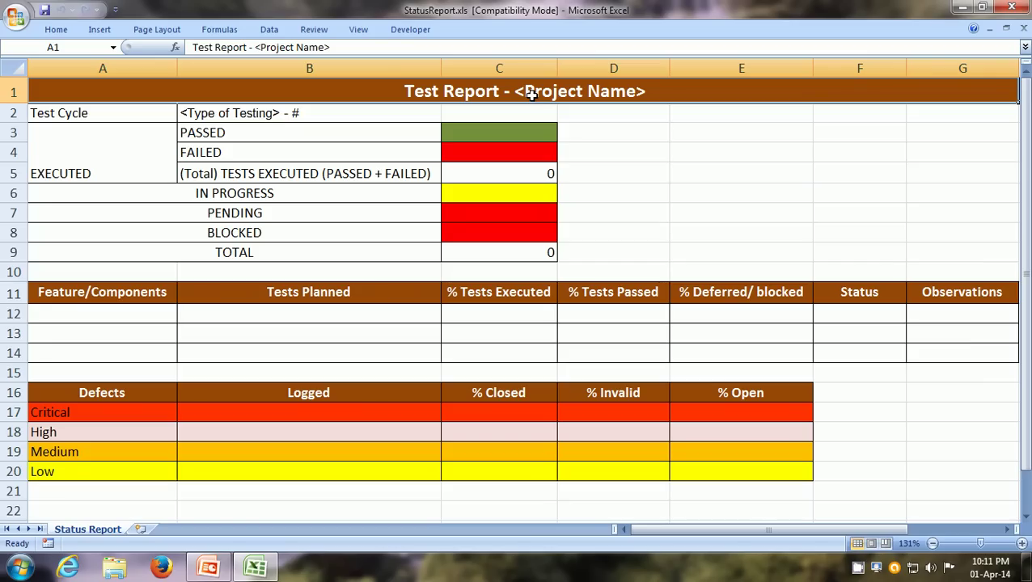
left_click(257, 117)
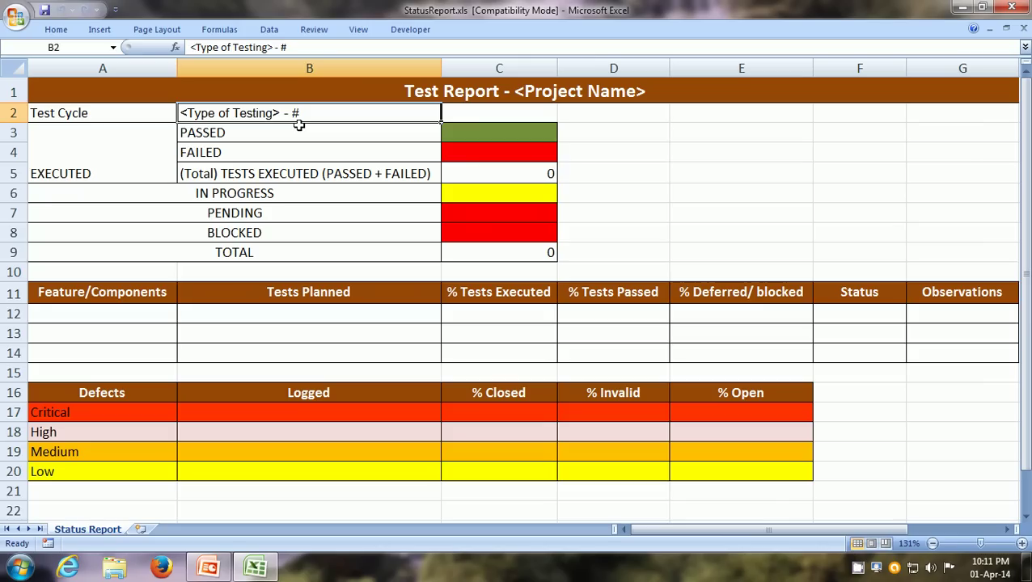
left_click(166, 148)
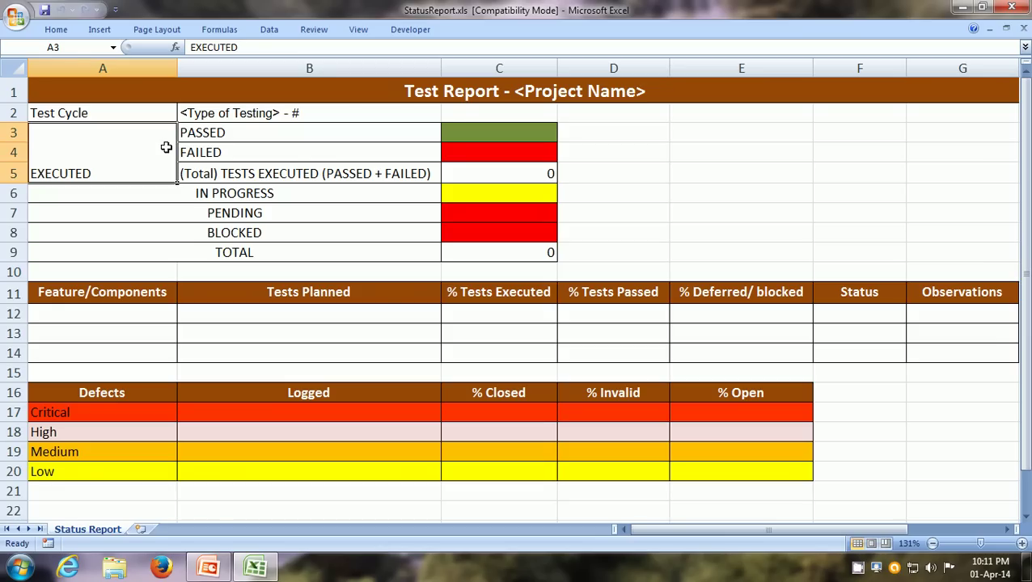
key("Right")
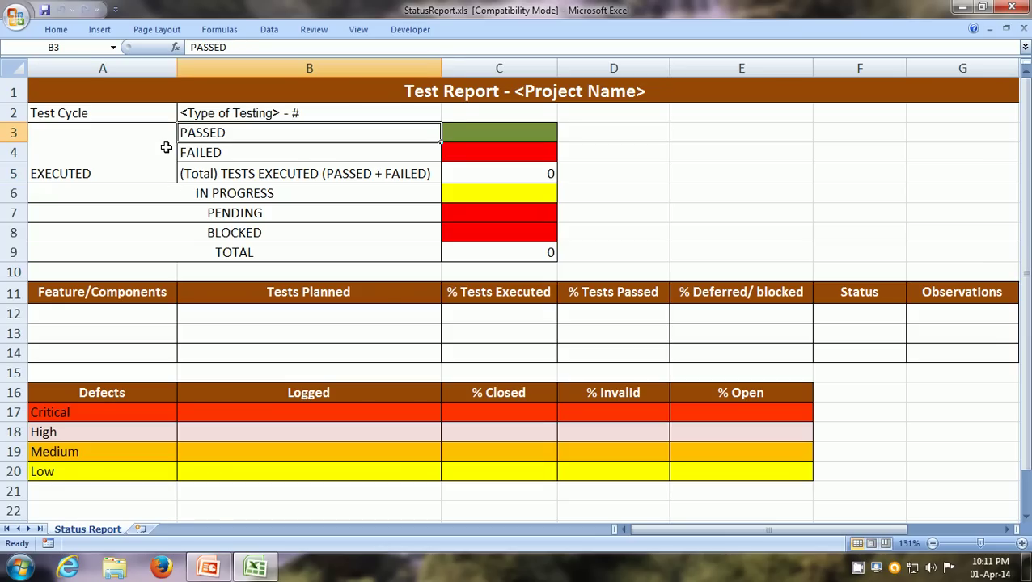
key("Right")
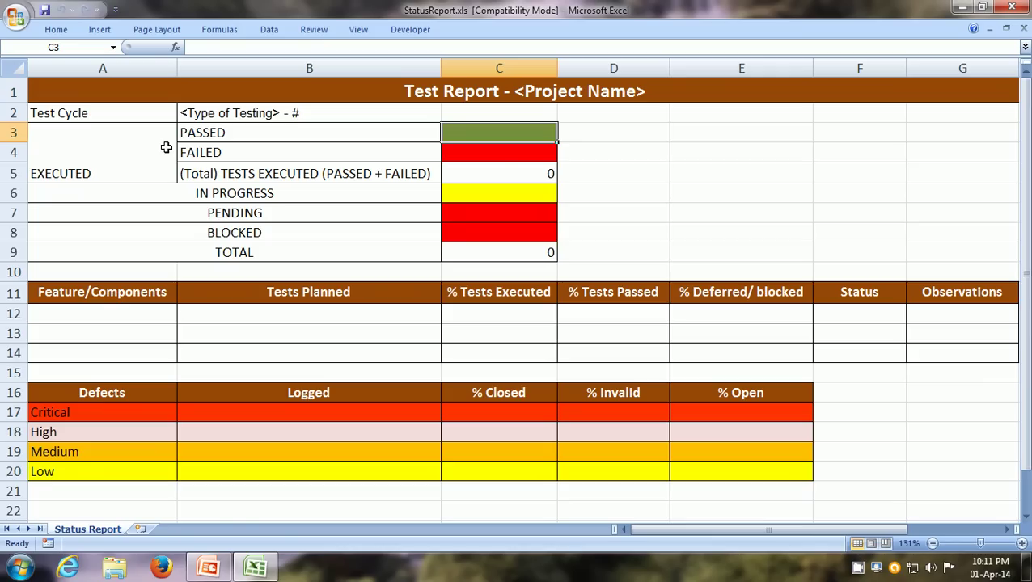
left_click(490, 153)
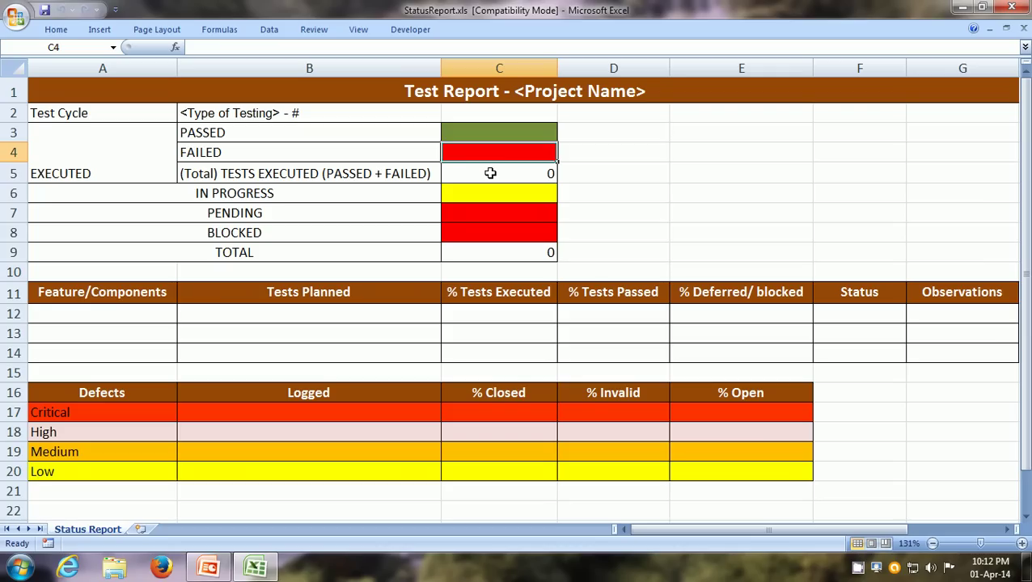
Step: Enter 45 passed and 5 failed test counts in C3 and C4
key("Up")
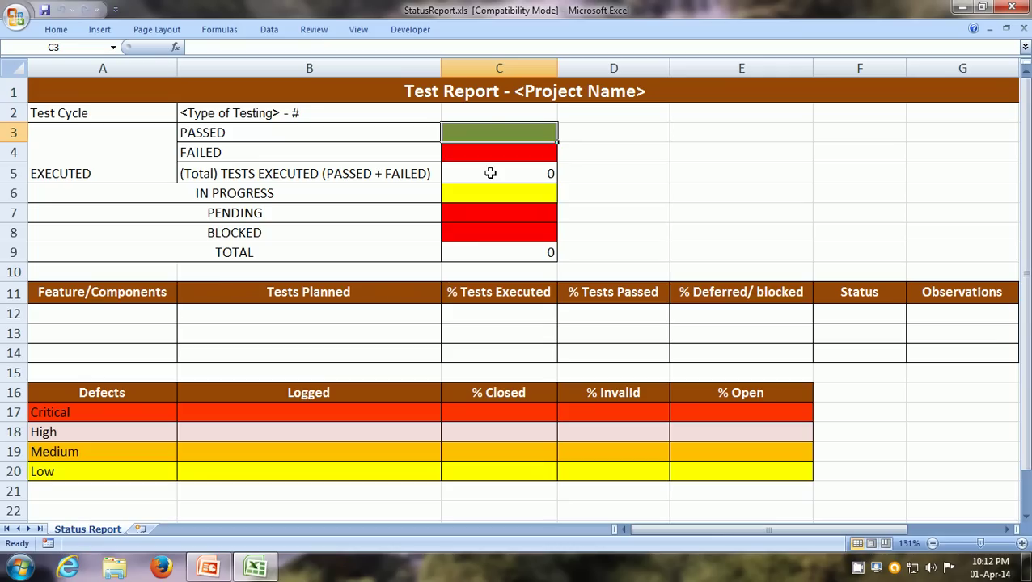
type("45")
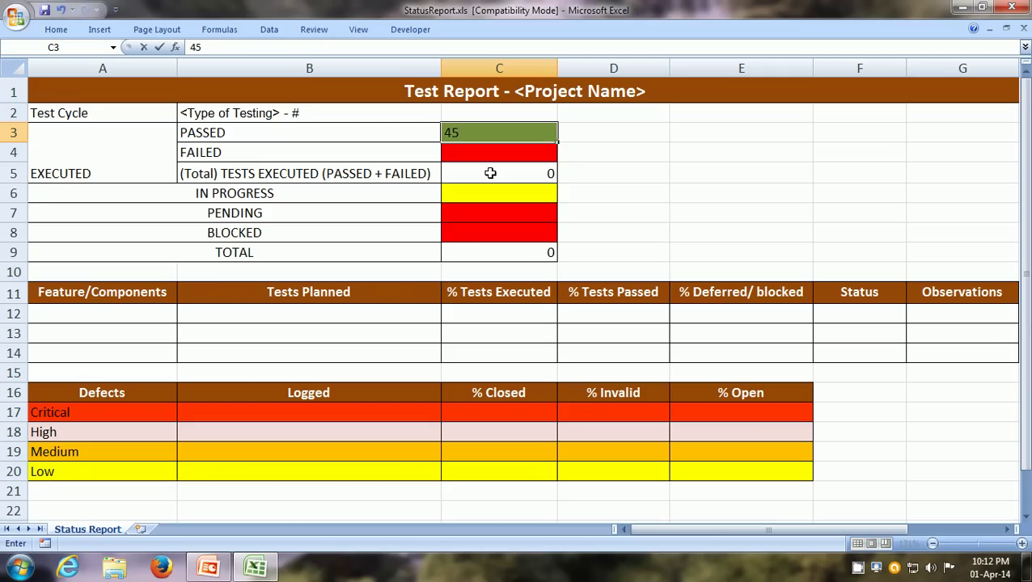
key("Return")
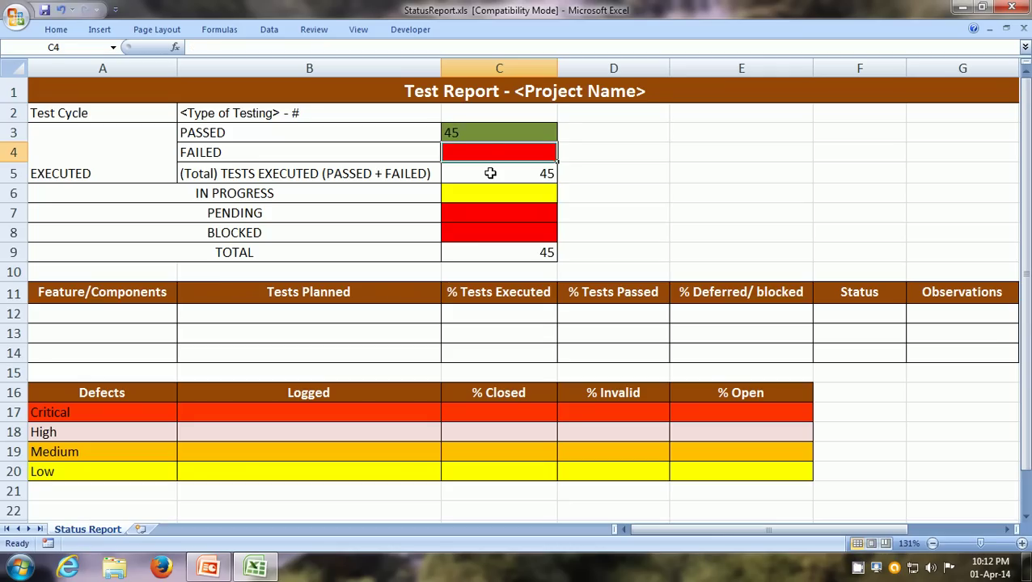
type("5")
key("Return")
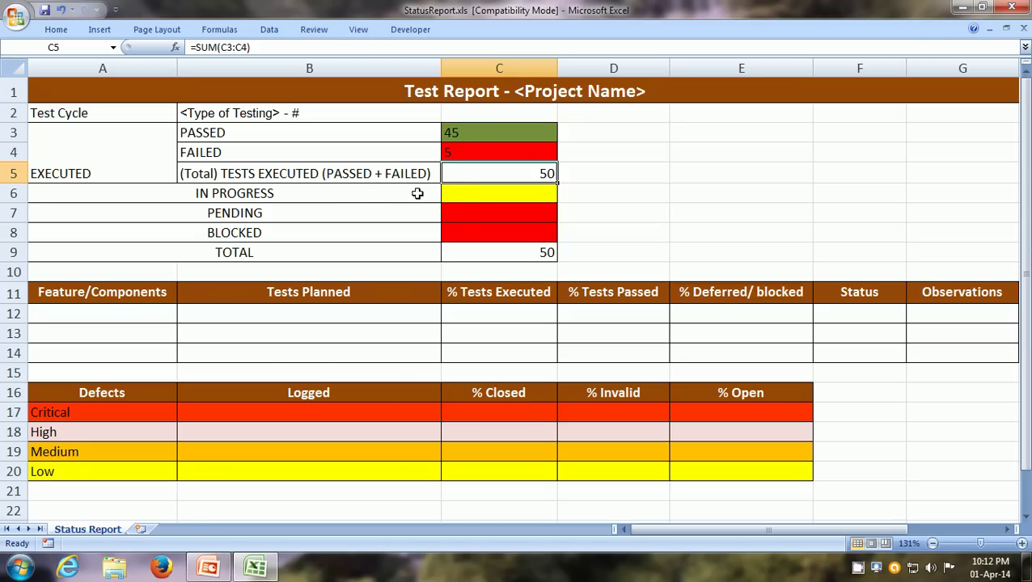
Step: Enter 10 in progress, 20 pending and 2 blocked in C6–C8, making the total 82
left_click(479, 195)
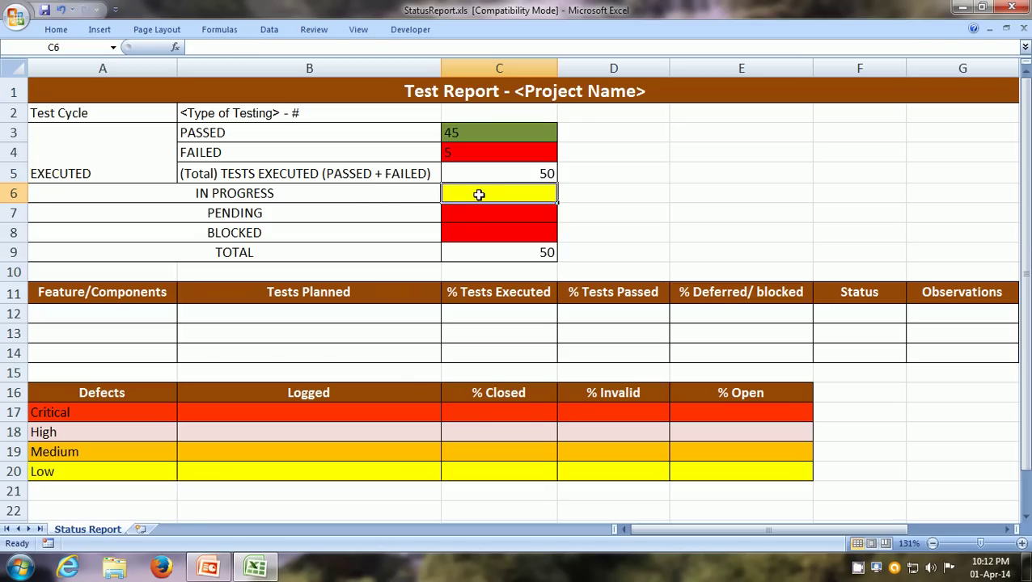
type("10")
key("Return")
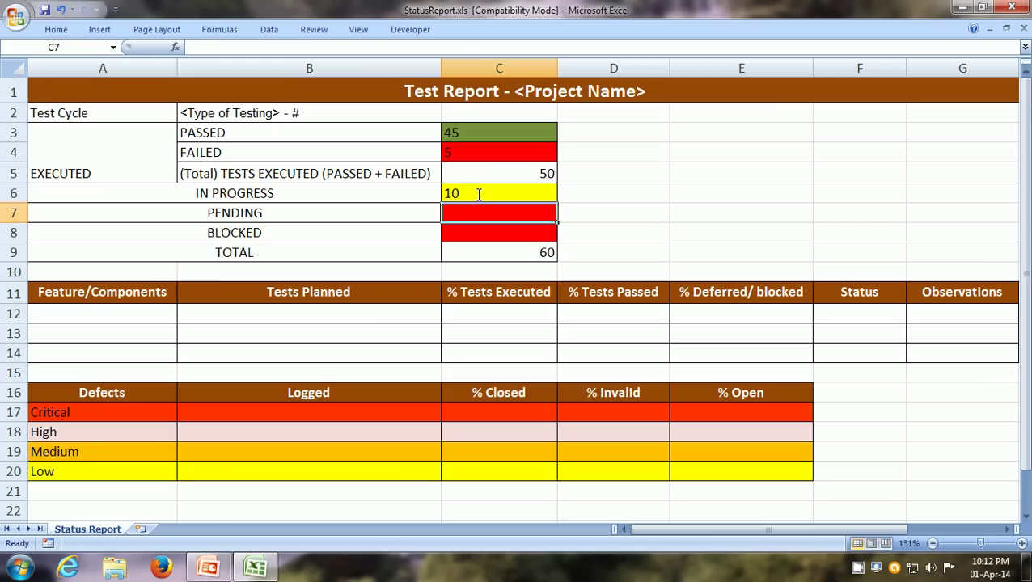
type("20")
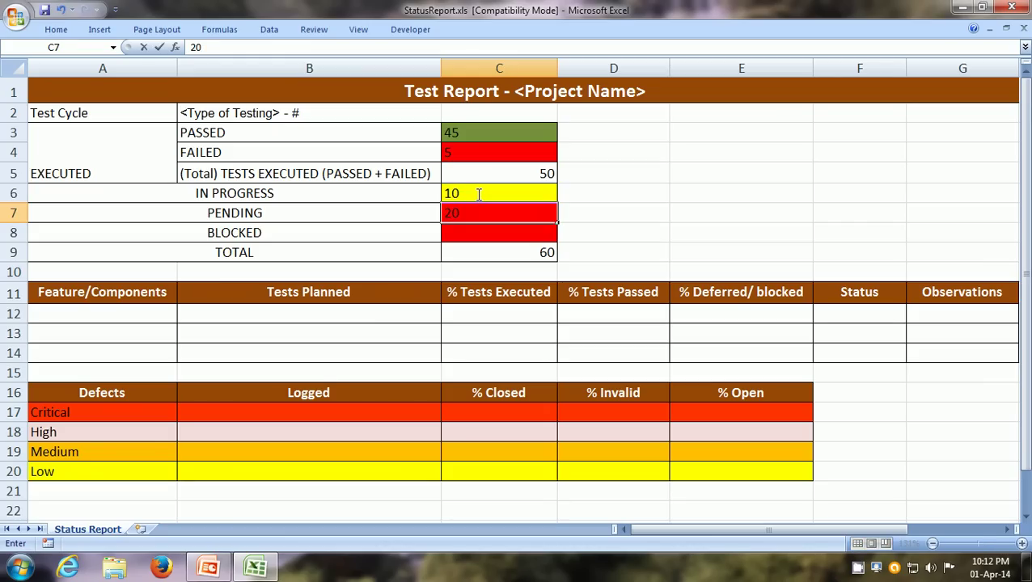
key("Return")
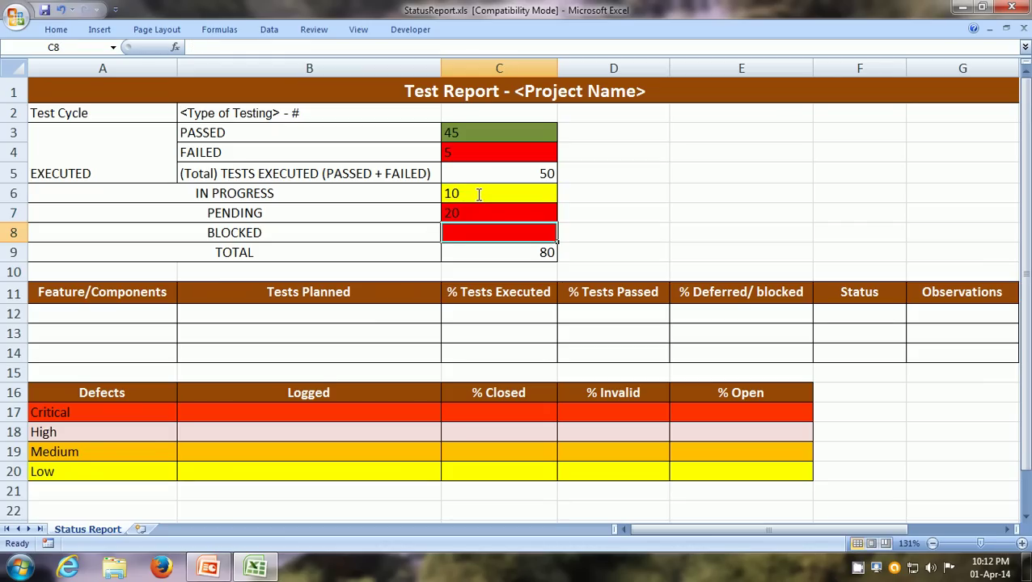
type("2")
key("ctrl+Return")
left_click(121, 313)
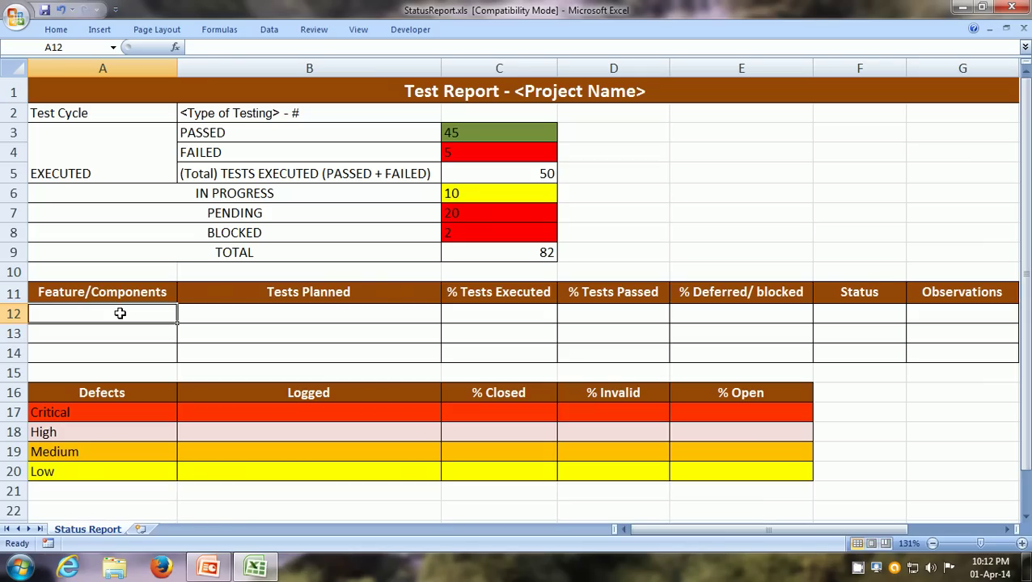
key("Tab")
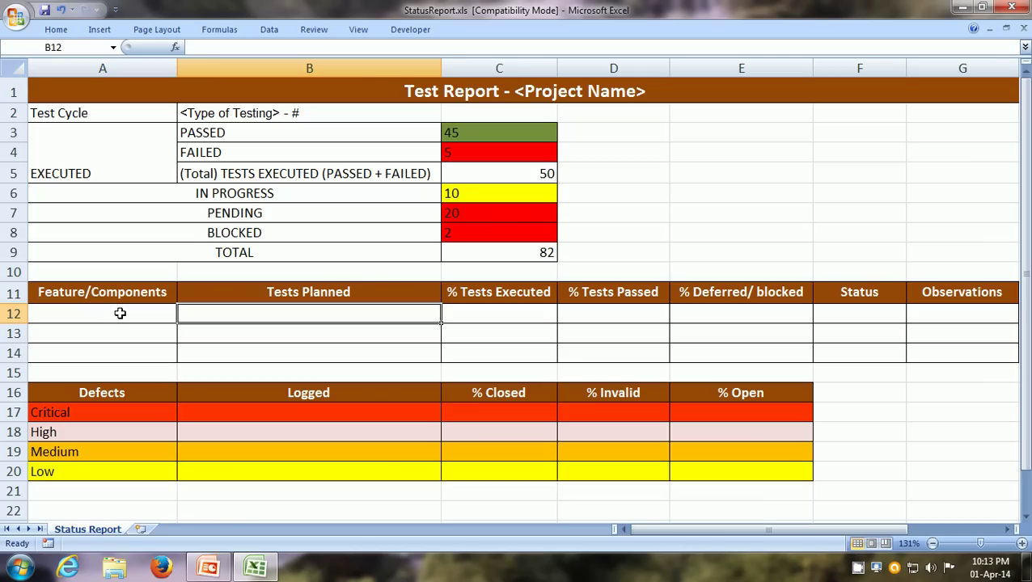
key("Tab")
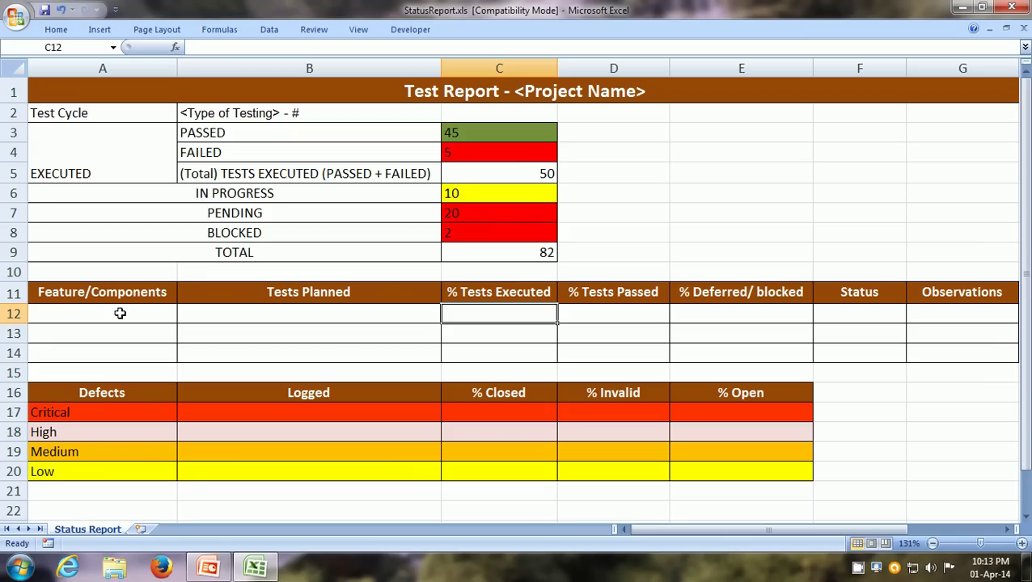
key("Tab")
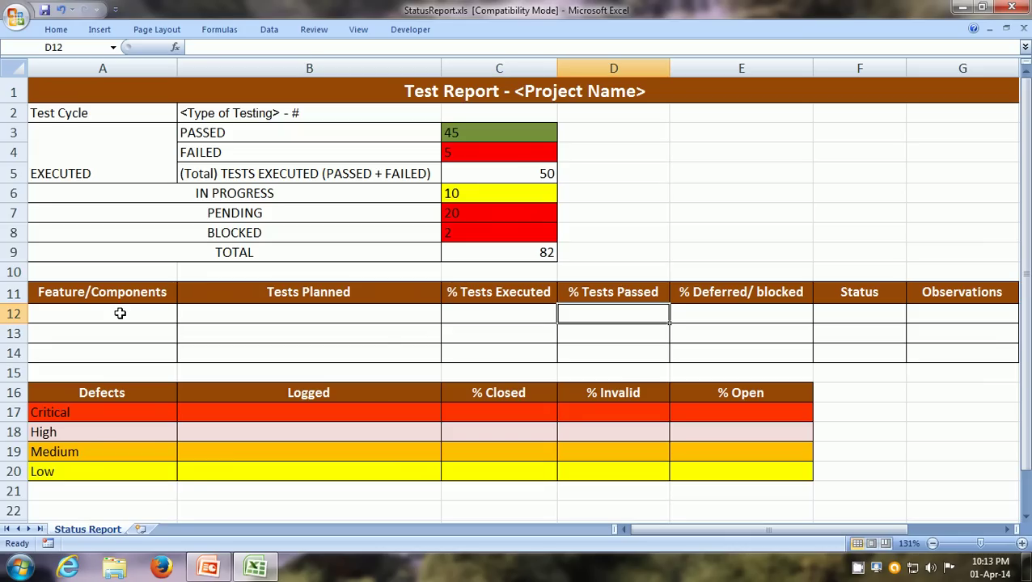
key("Tab")
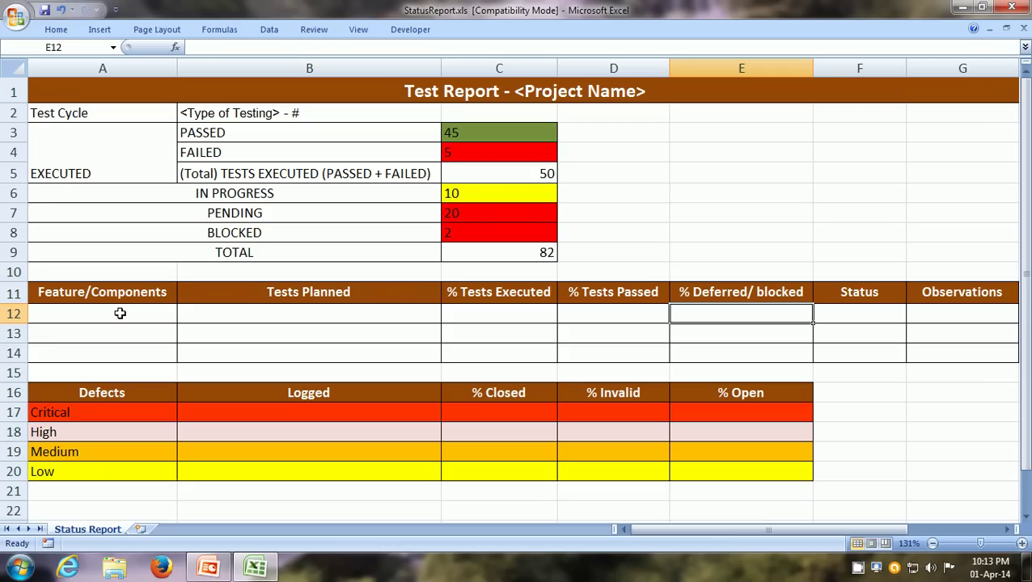
key("Tab")
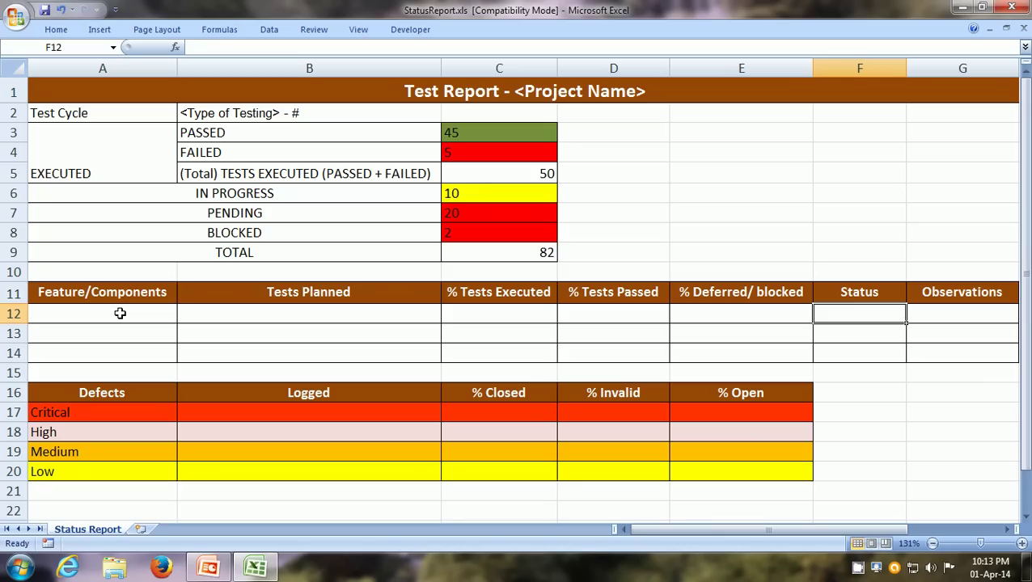
key("Tab")
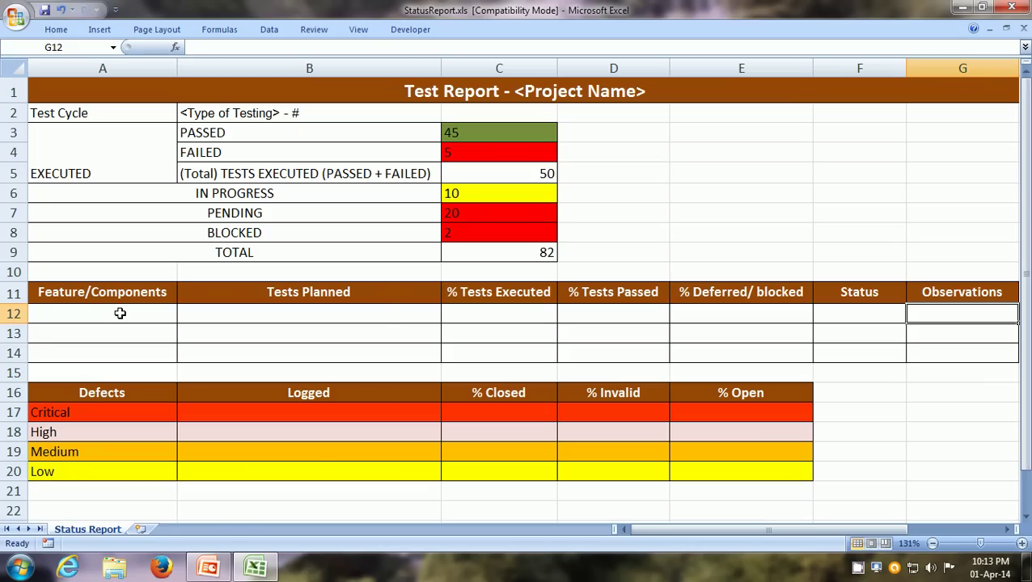
left_click(97, 393)
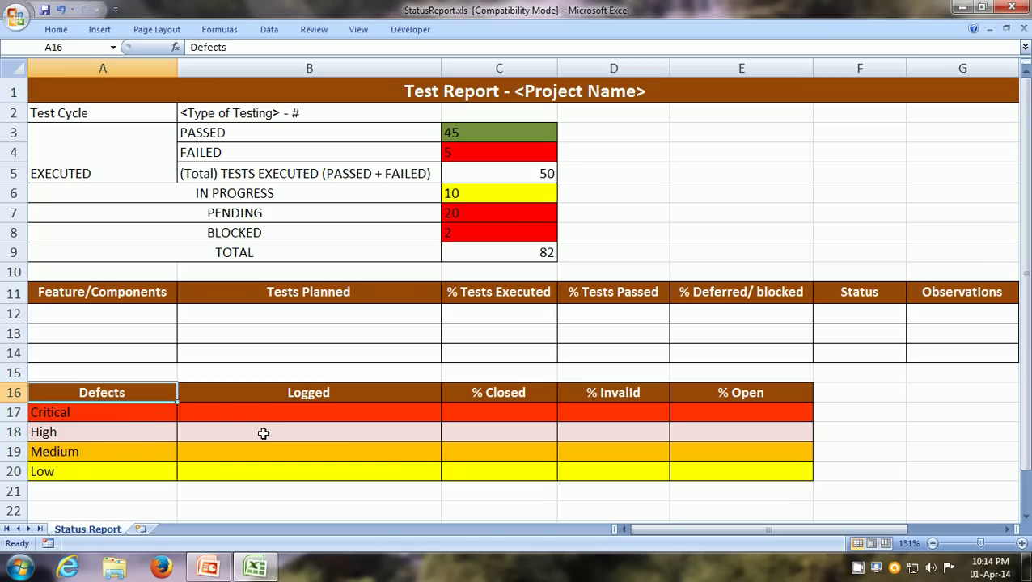
left_click(126, 416)
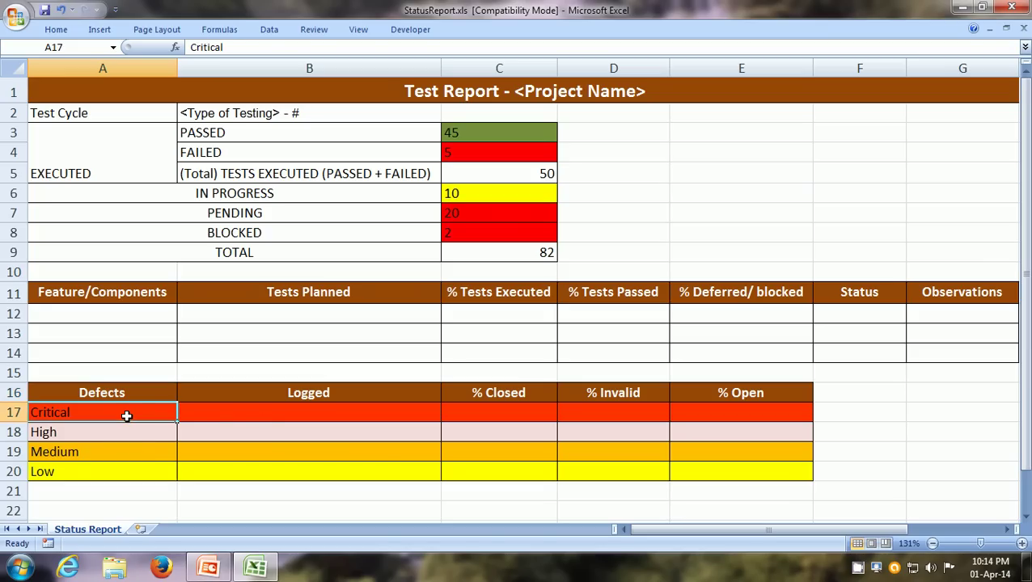
left_click(216, 415)
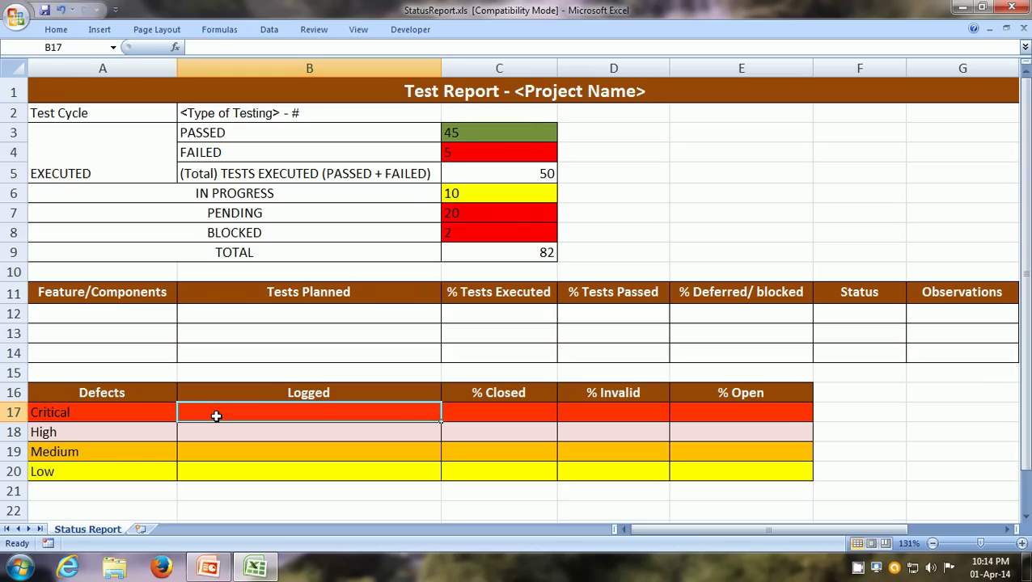
key("Right")
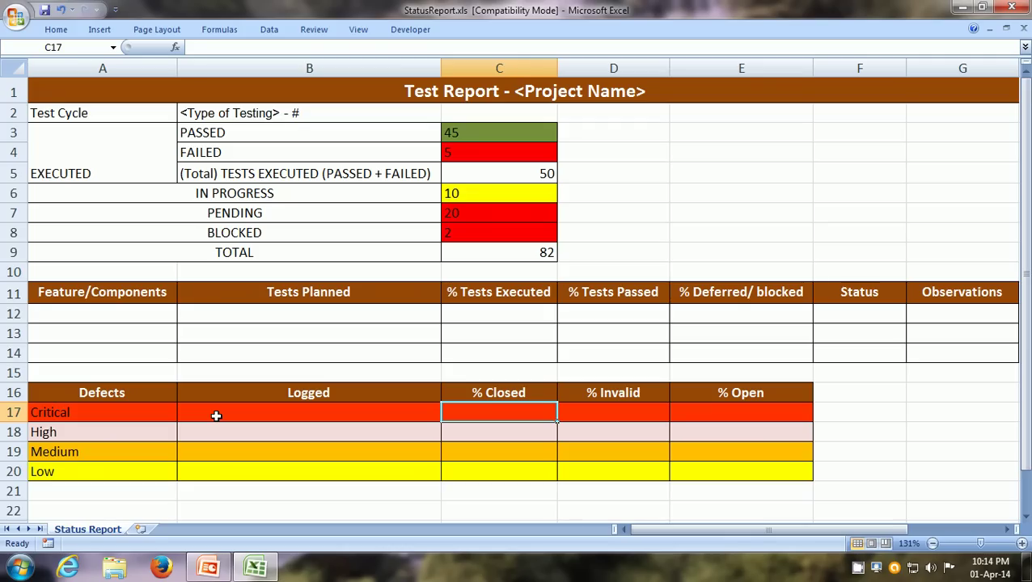
key("Right")
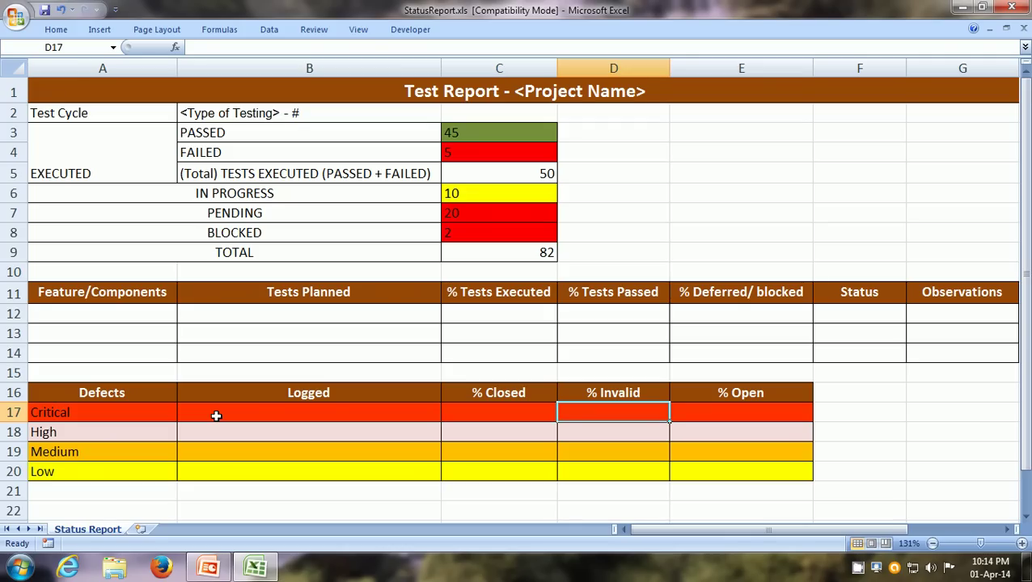
key("Right")
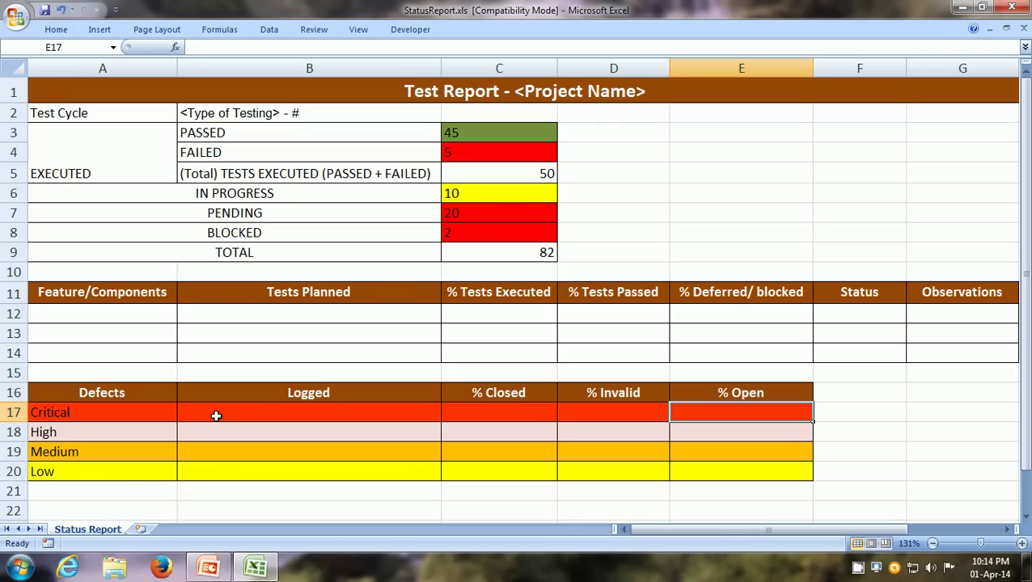